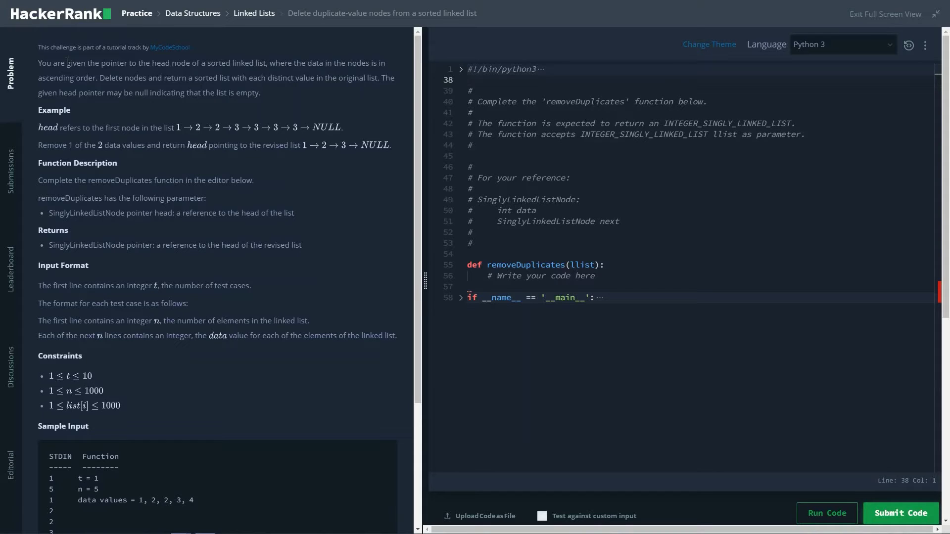
# Start the removeDuplicates body with a blank line and 'node=llist'.
pyautogui.click(617, 276)
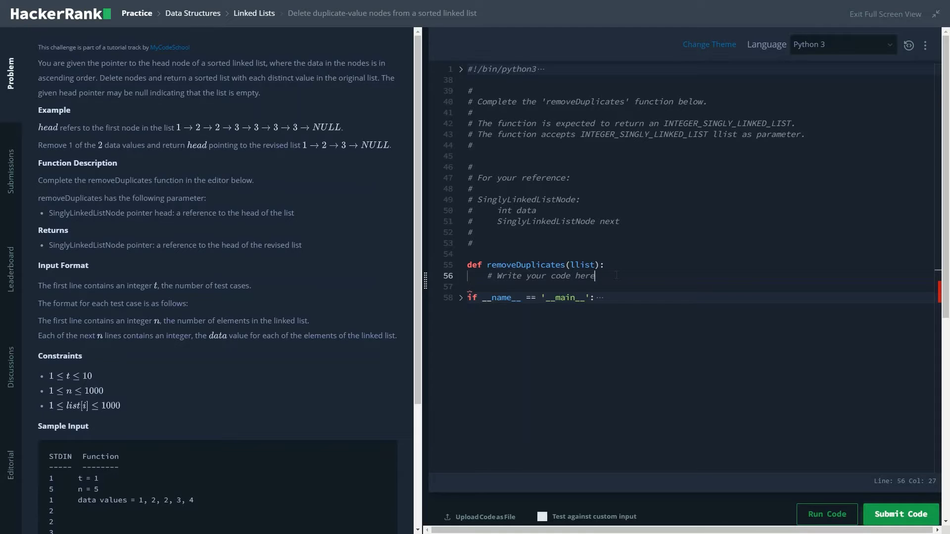
pyautogui.press('Return')
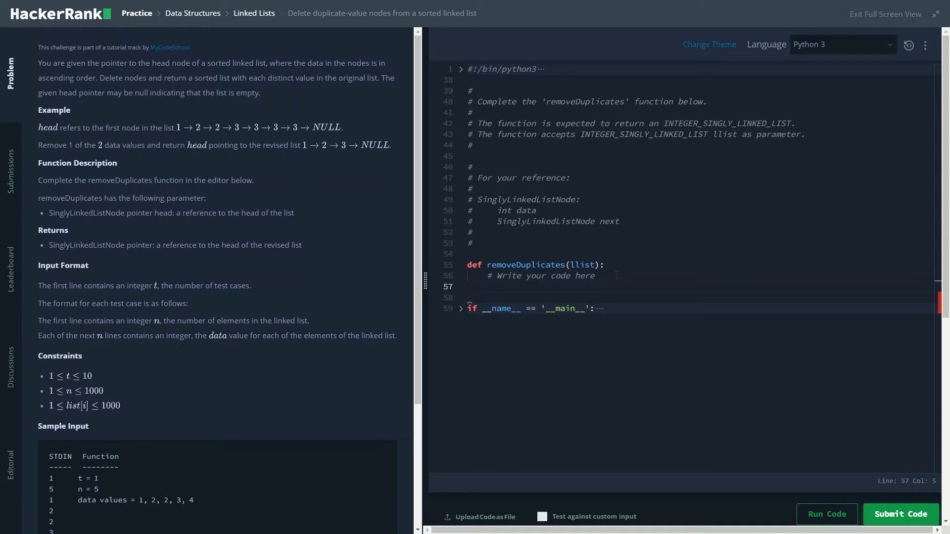
pyautogui.press('Return')
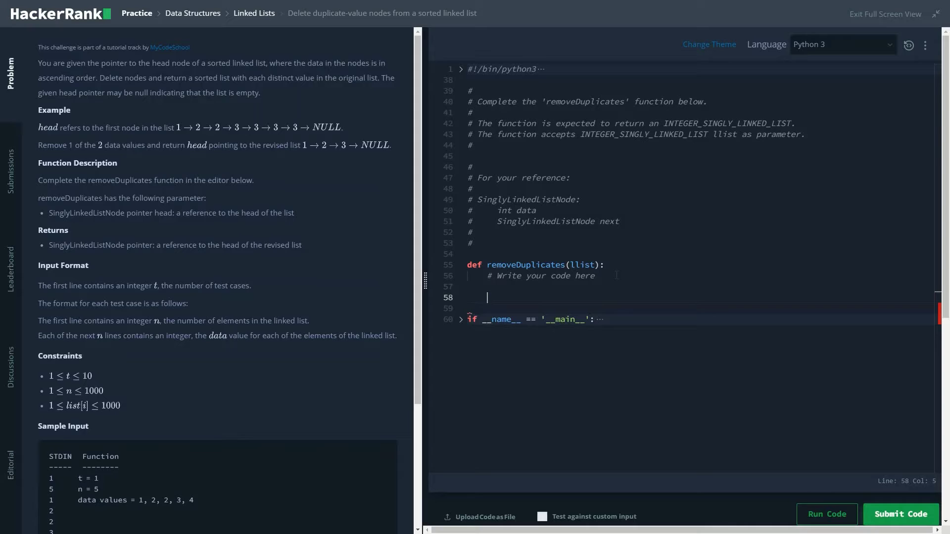
pyautogui.write('node')
pyautogui.write('=l')
pyautogui.write('list')
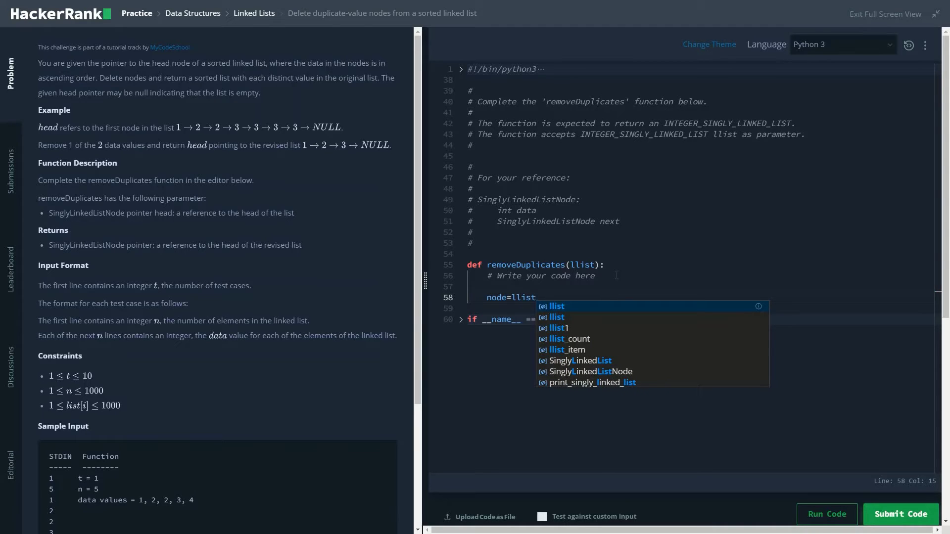
pyautogui.press('Escape')
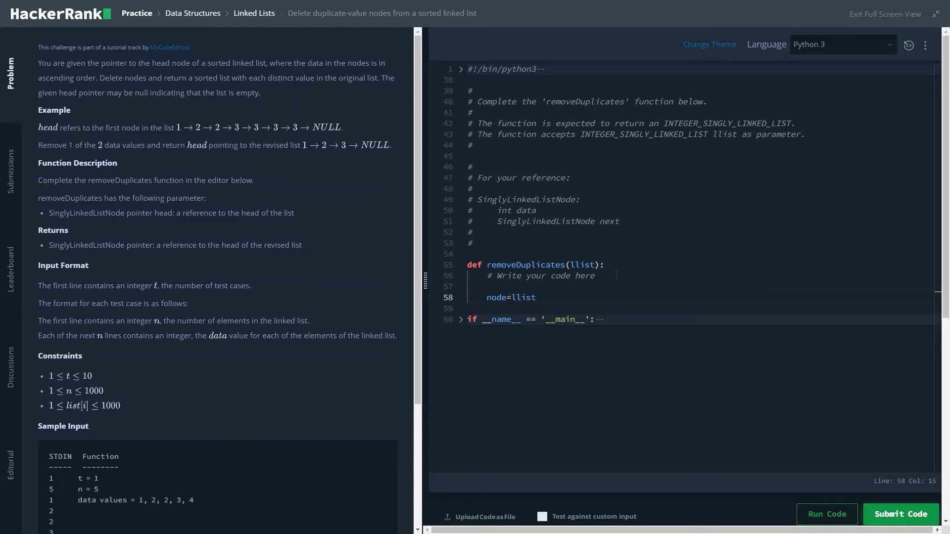
pyautogui.press('Return')
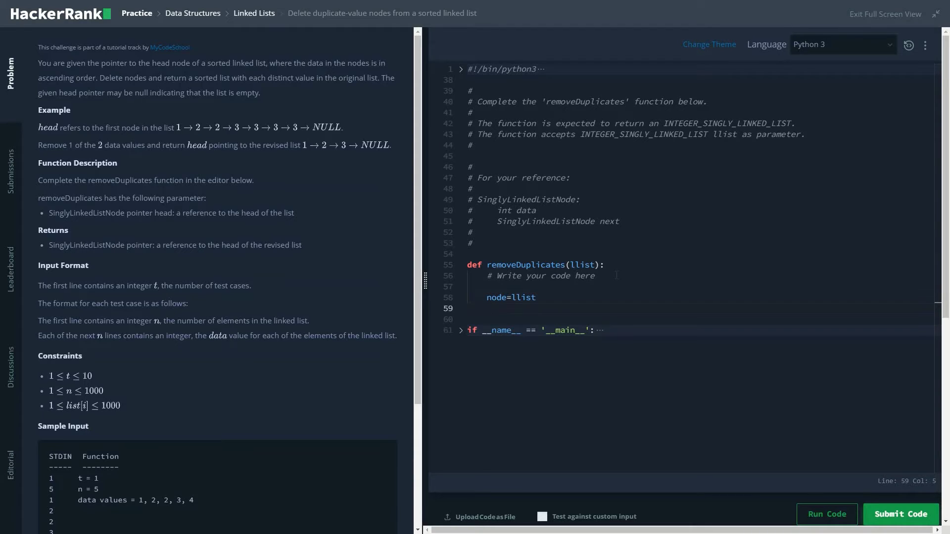
# Write a while loop over node.next that sets node.next=node.next.next when data values match.
pyautogui.press('Return')
pyautogui.write('whil')
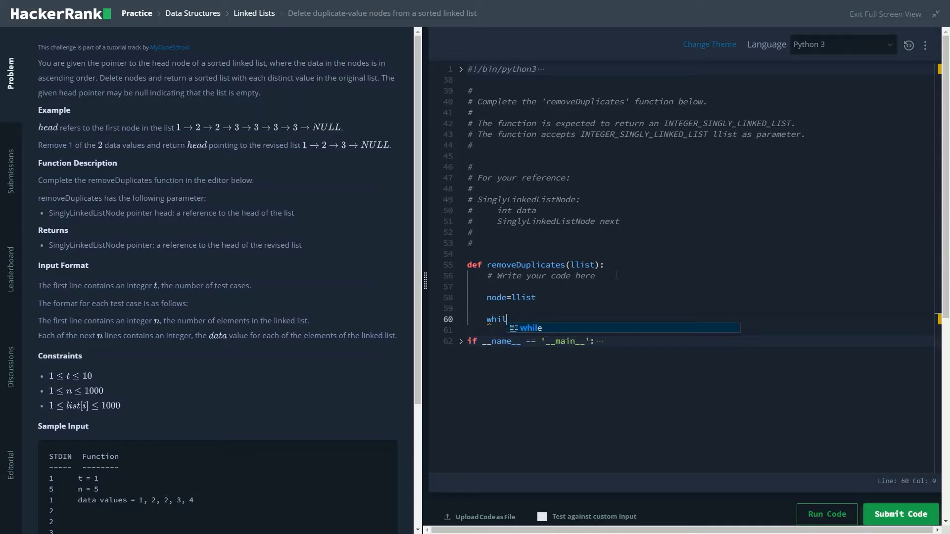
pyautogui.write('e no')
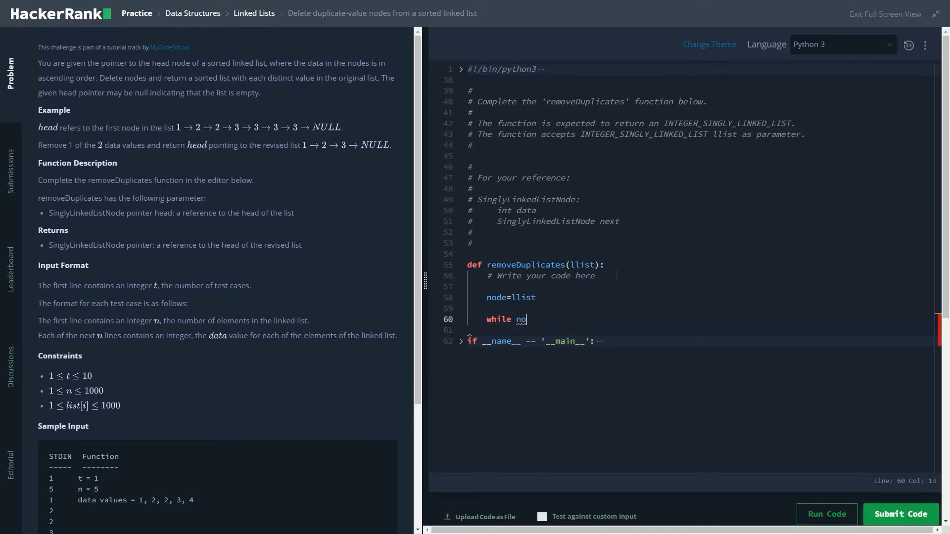
pyautogui.write('de.n')
pyautogui.write('ext')
pyautogui.write(':')
pyautogui.press('Return')
pyautogui.write('if ')
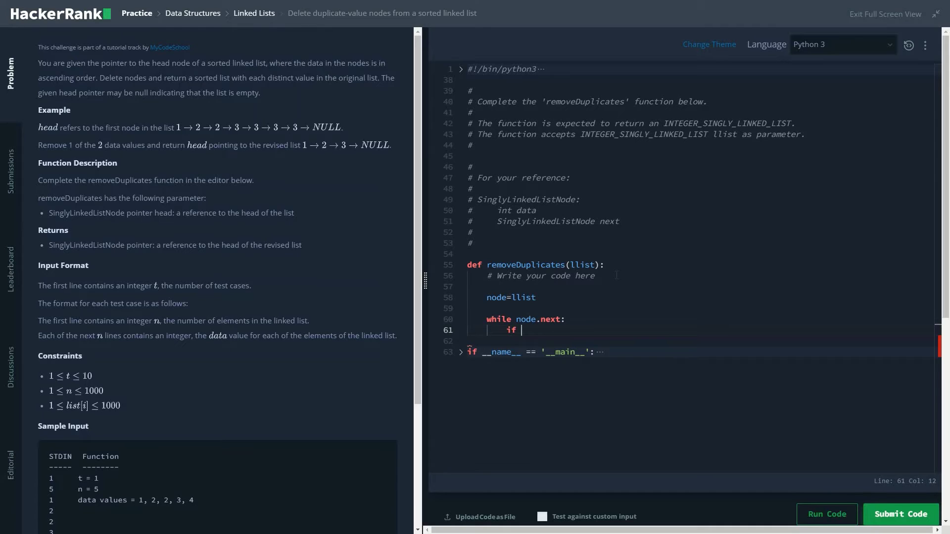
pyautogui.write('node')
pyautogui.write('.da')
pyautogui.write('ta')
pyautogui.write('==')
pyautogui.write('node.')
pyautogui.write('next')
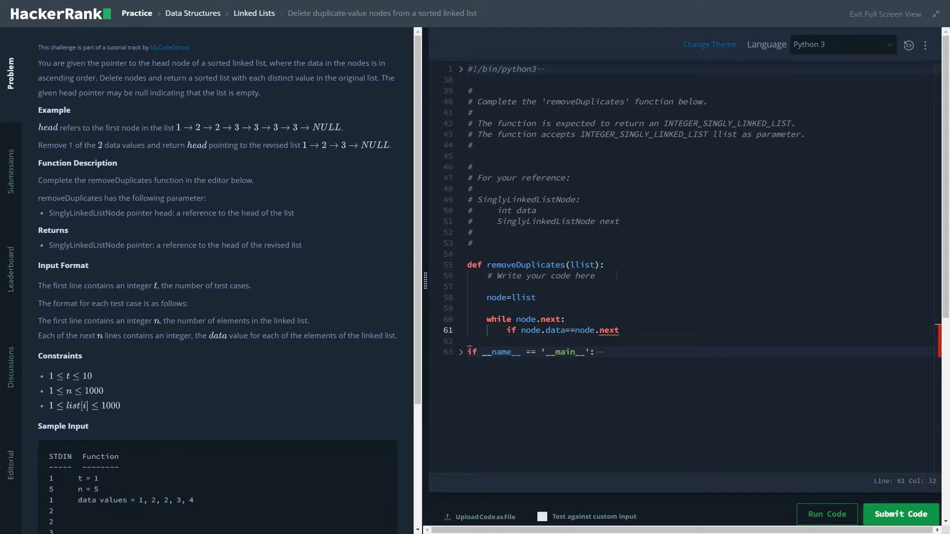
pyautogui.write('.d')
pyautogui.write('ata')
pyautogui.write(':')
pyautogui.press('Return')
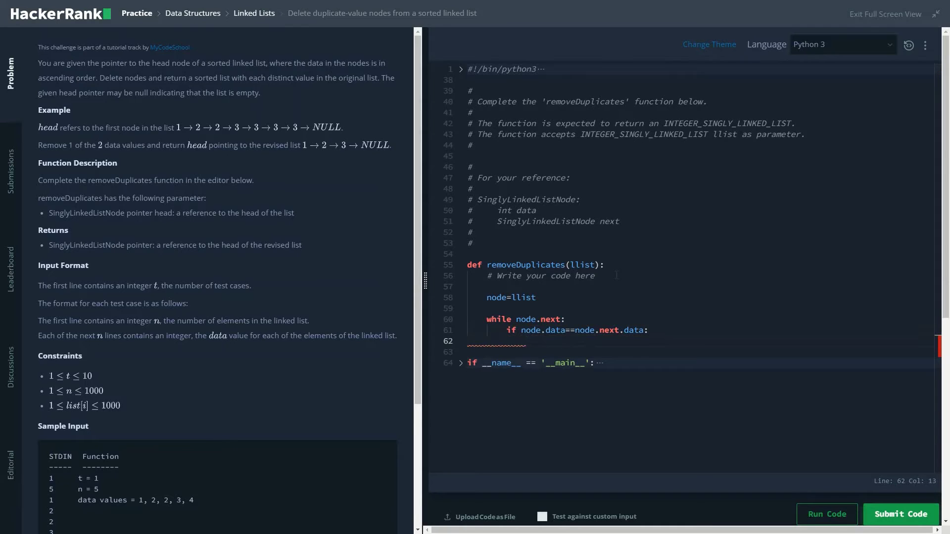
pyautogui.write('no')
pyautogui.write('de.n')
pyautogui.write('ext')
pyautogui.write('=n')
pyautogui.write('ode.ne')
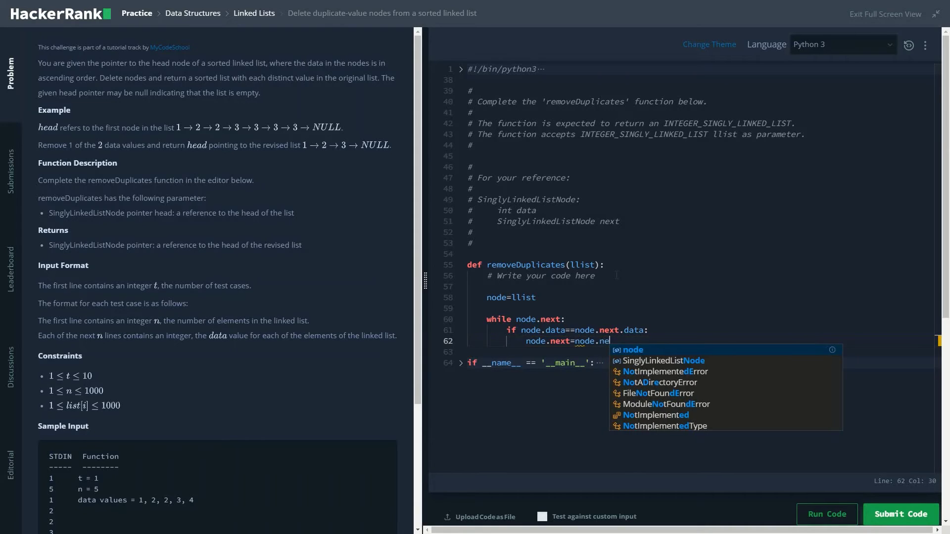
pyautogui.write('xt')
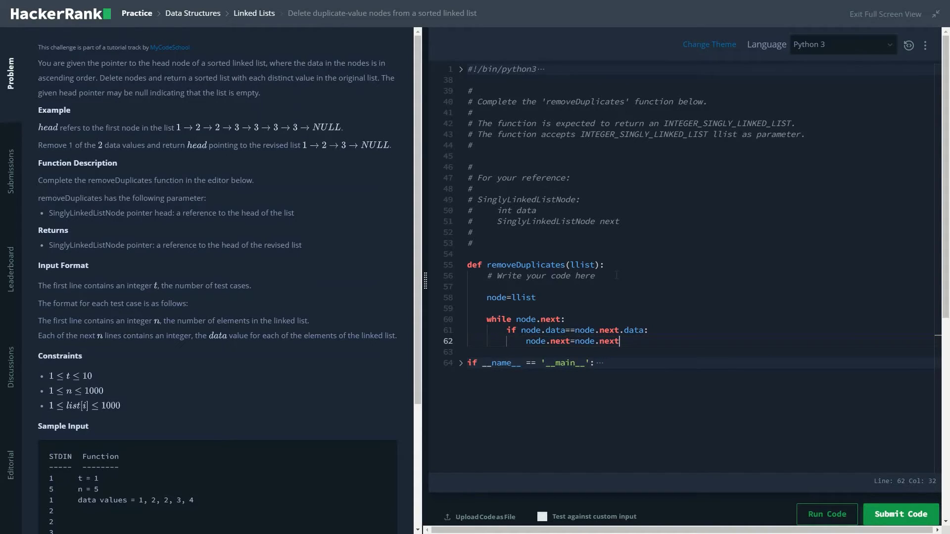
pyautogui.write('.next')
pyautogui.press('Return')
pyautogui.press('BackSpace')
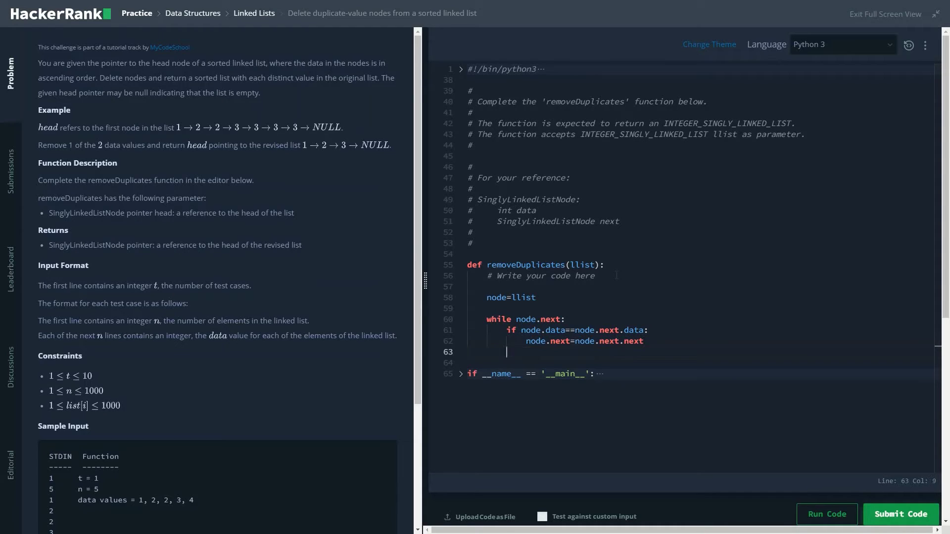
pyautogui.write('el')
pyautogui.write('se:')
# Add an 'else:' line after the if check and begin its indented body.
pyautogui.press('Return')
pyautogui.write('n')
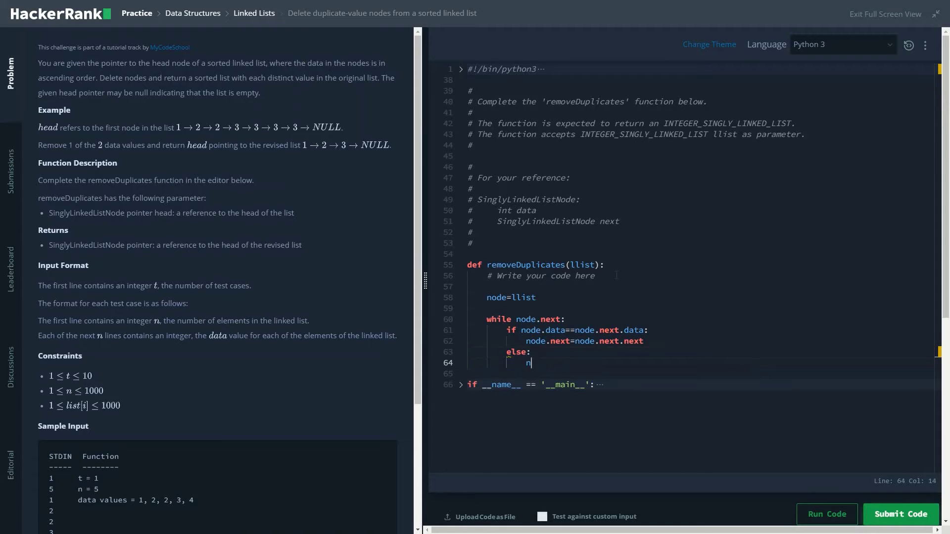
pyautogui.write('ode')
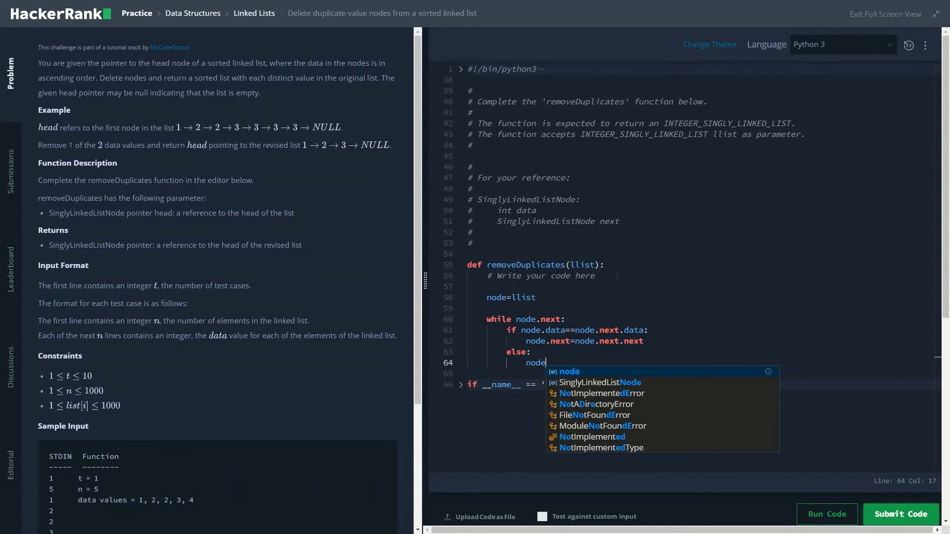
pyautogui.write('=')
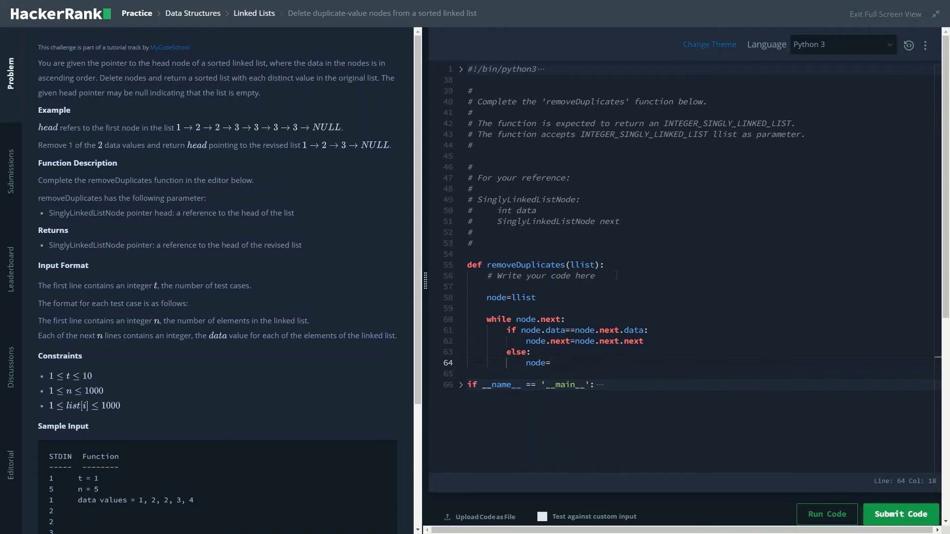
pyautogui.write('node.')
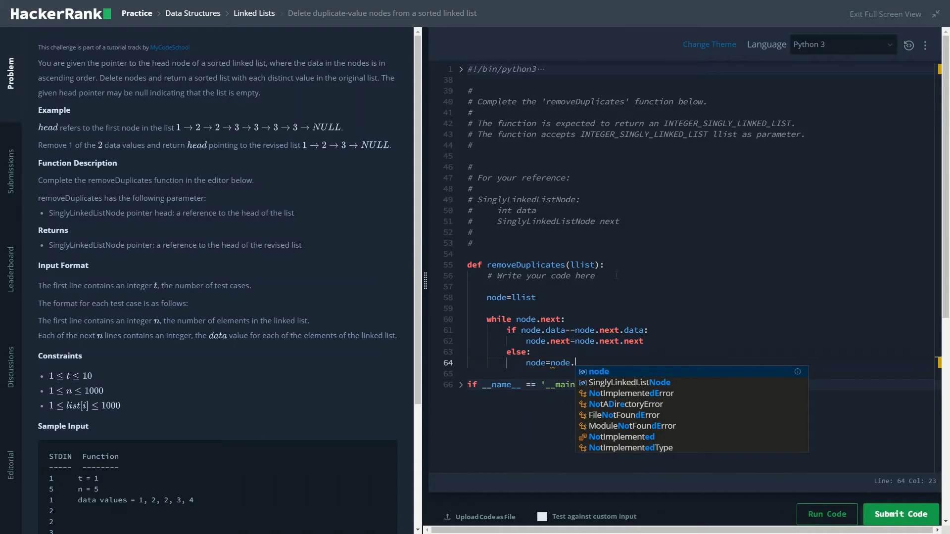
pyautogui.write('next')
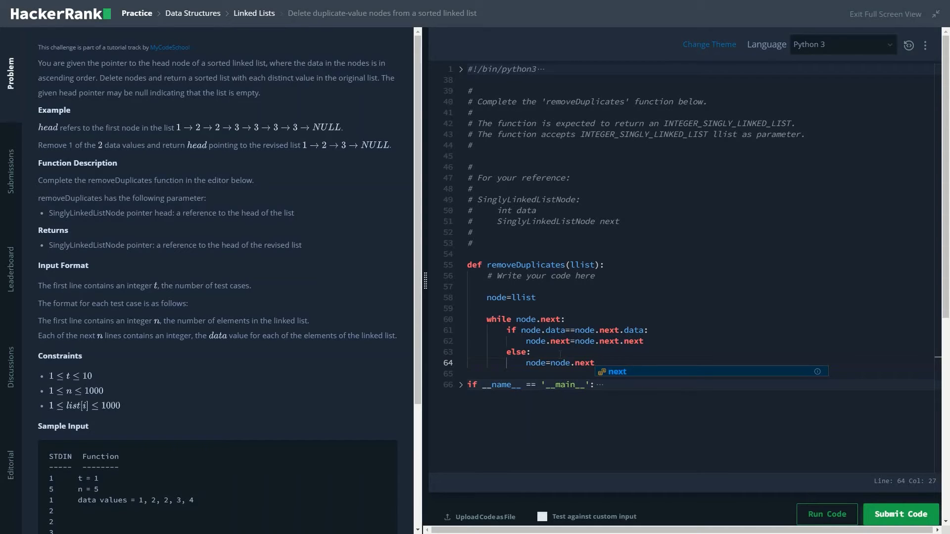
# Finish 'node=node.next' in the else branch and begin 'return llist' after the loop.
pyautogui.press('Escape')
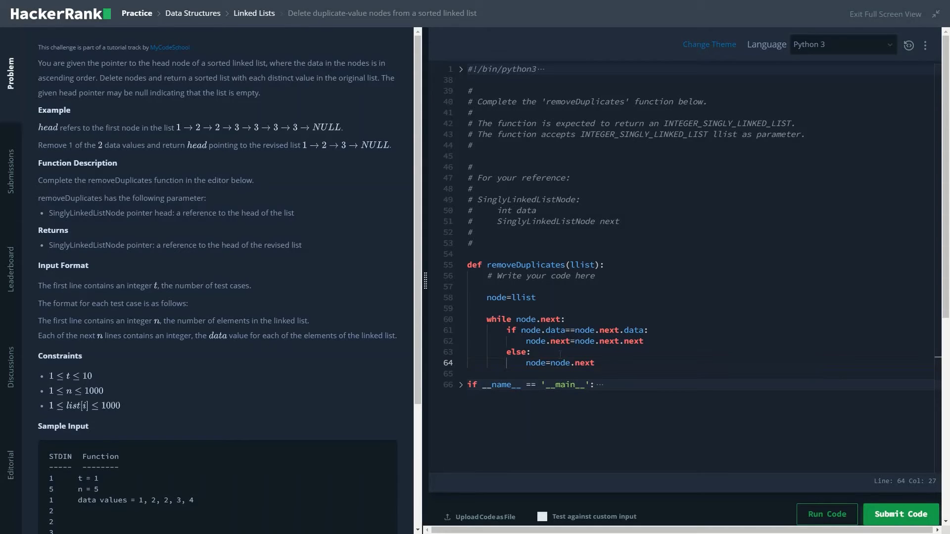
pyautogui.press('Return')
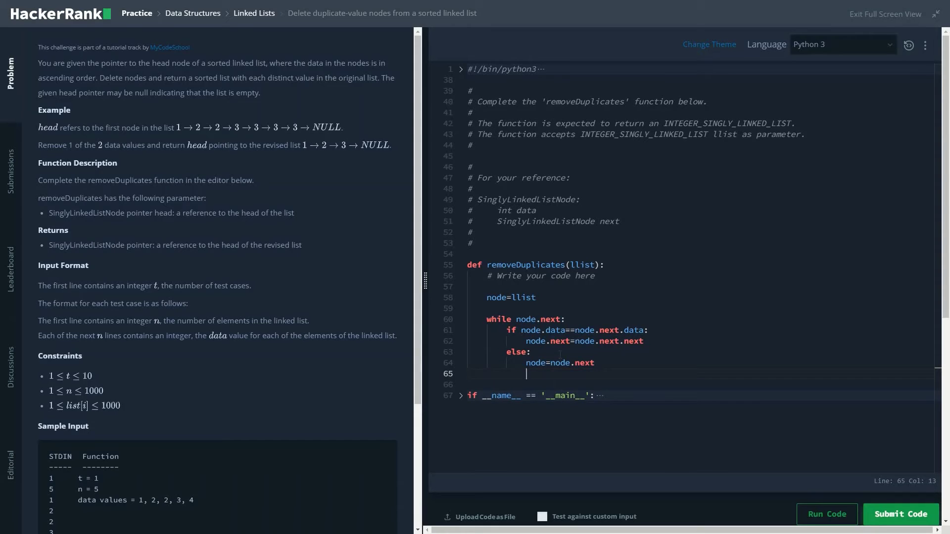
pyautogui.press('BackSpace')
pyautogui.press('Return')
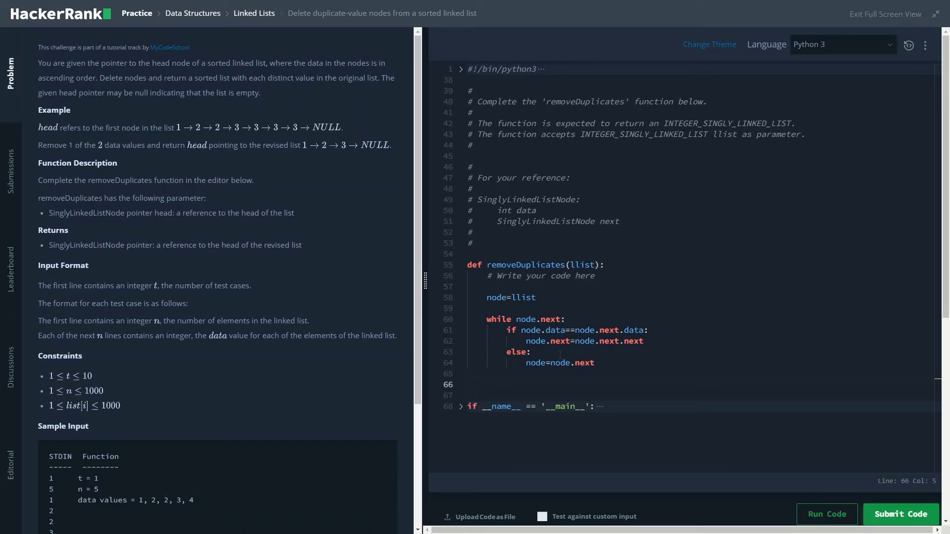
pyautogui.write('re')
pyautogui.write('turn ')
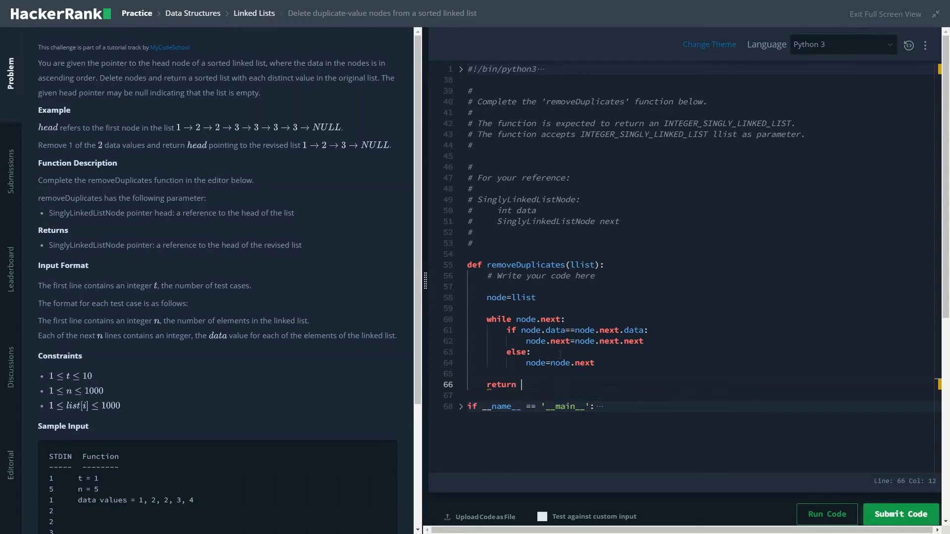
pyautogui.write('llist')
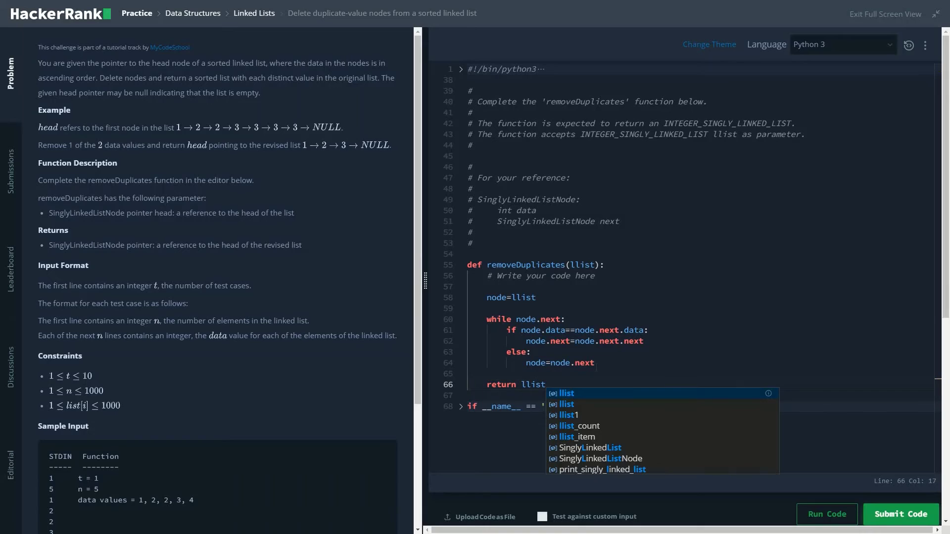
# Run the code against both sample test cases, expecting output 1 2 3 4.
pyautogui.click(743, 256)
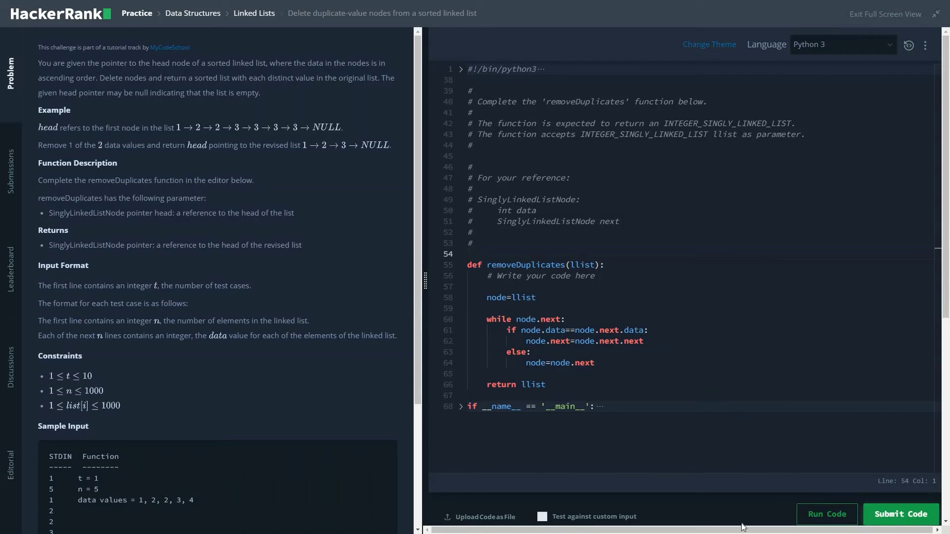
pyautogui.click(830, 515)
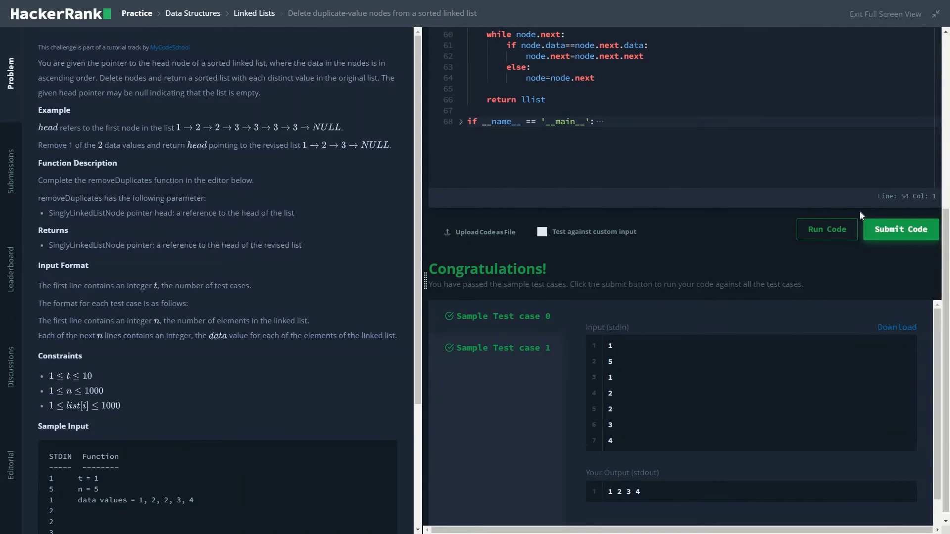
pyautogui.scroll(3, 949, 124)
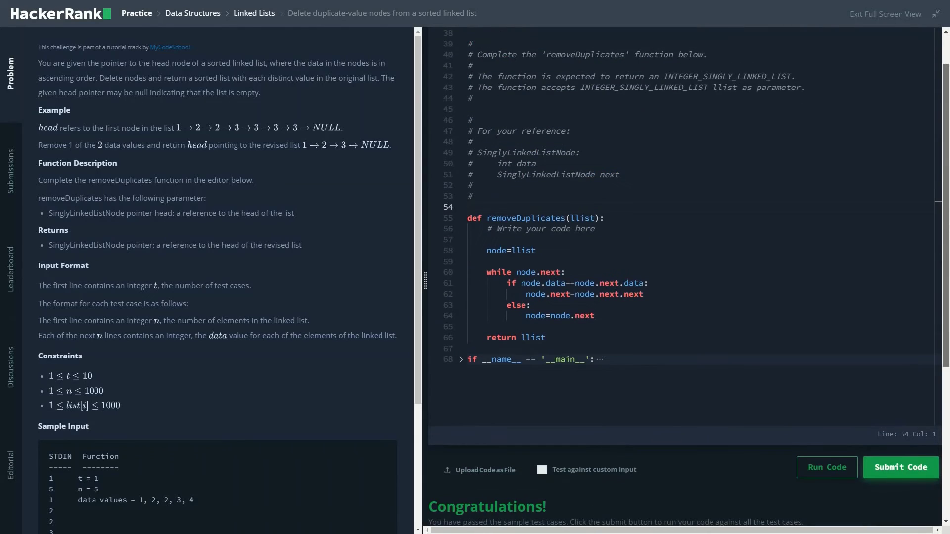
pyautogui.scroll(-3, 913, 186)
# Submit the removeDuplicates solution for judging on all test cases.
pyautogui.click(882, 227)
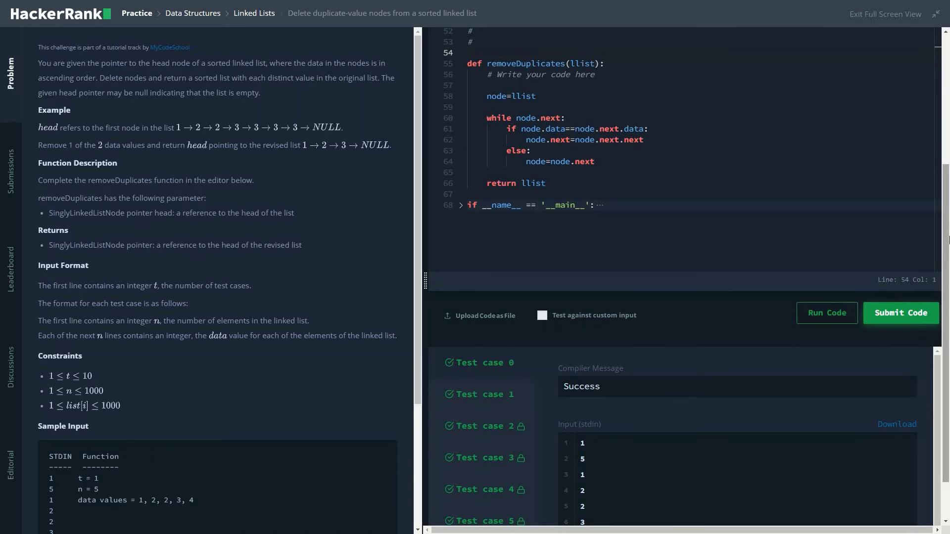
pyautogui.scroll(1, 948, 162)
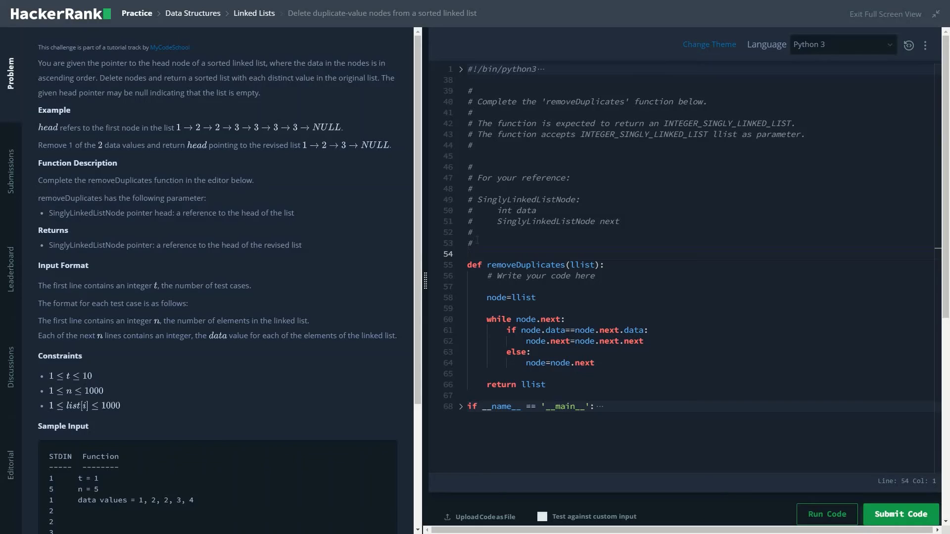
pyautogui.click(481, 243)
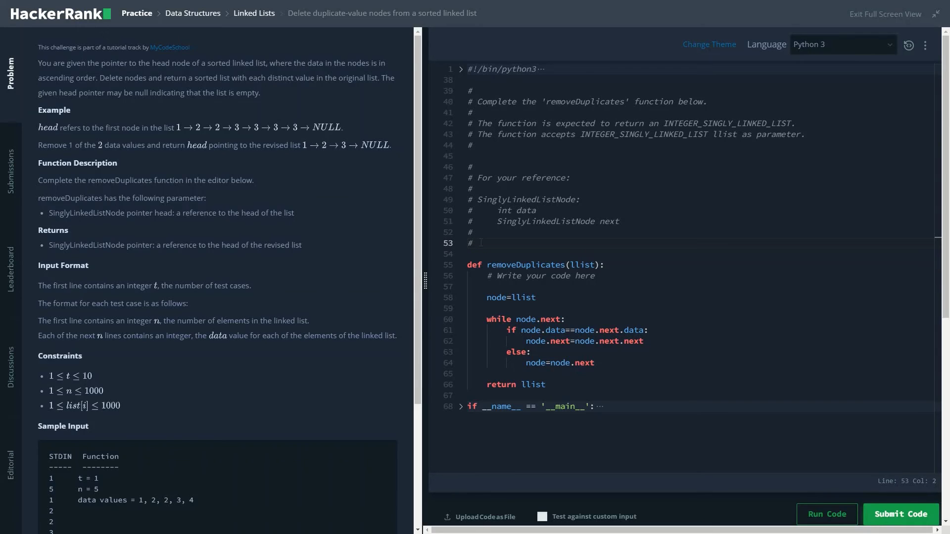